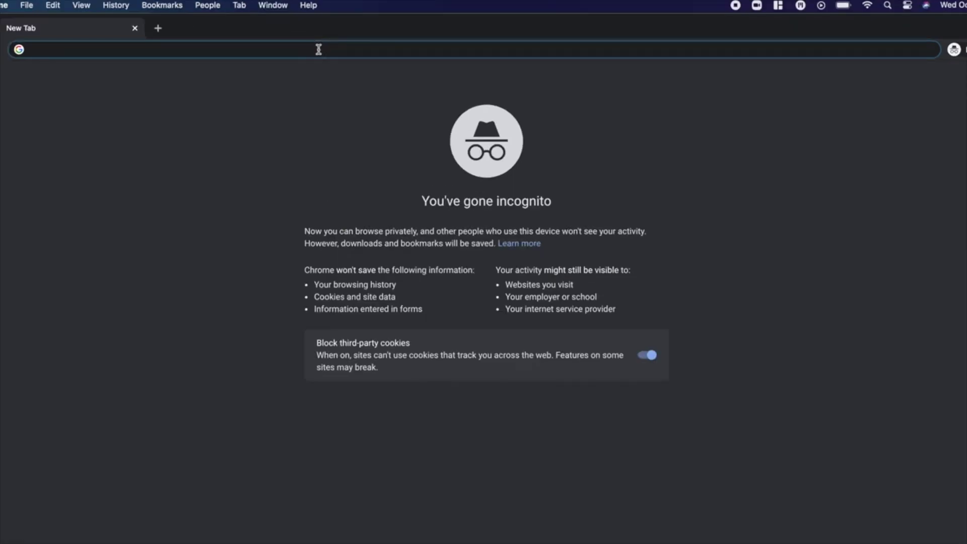
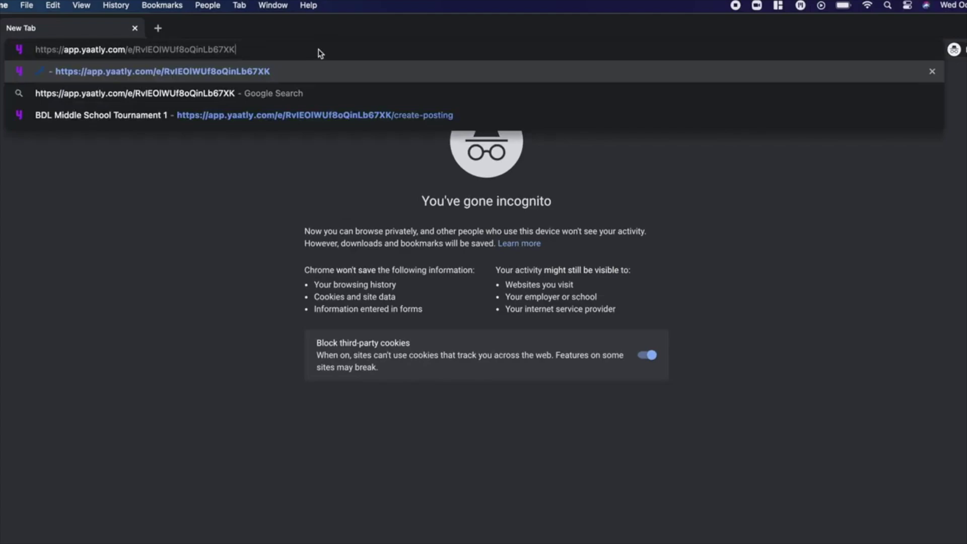
# Load the tournament's guest join page from the event link and join under the guest's full name.
pyautogui.press('Return')
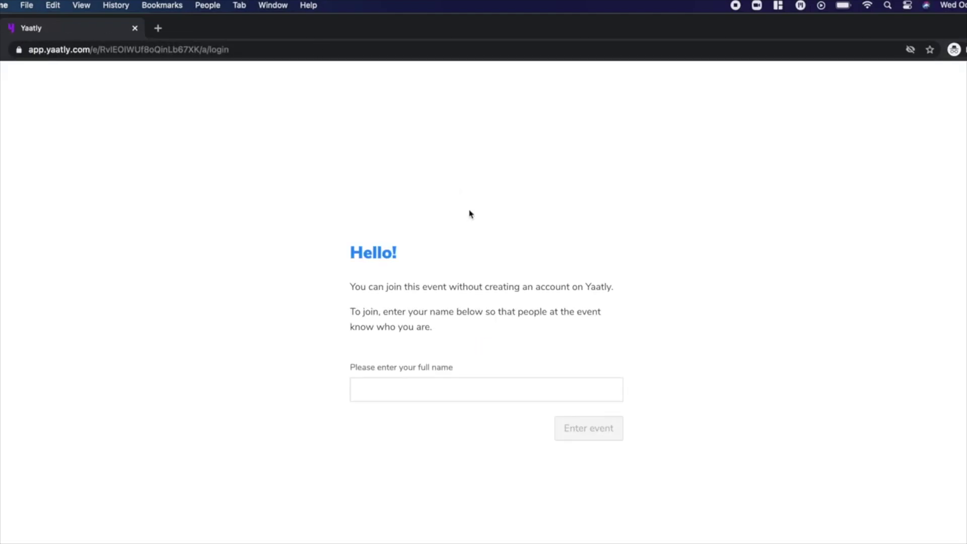
pyautogui.click(530, 373)
pyautogui.click(489, 394)
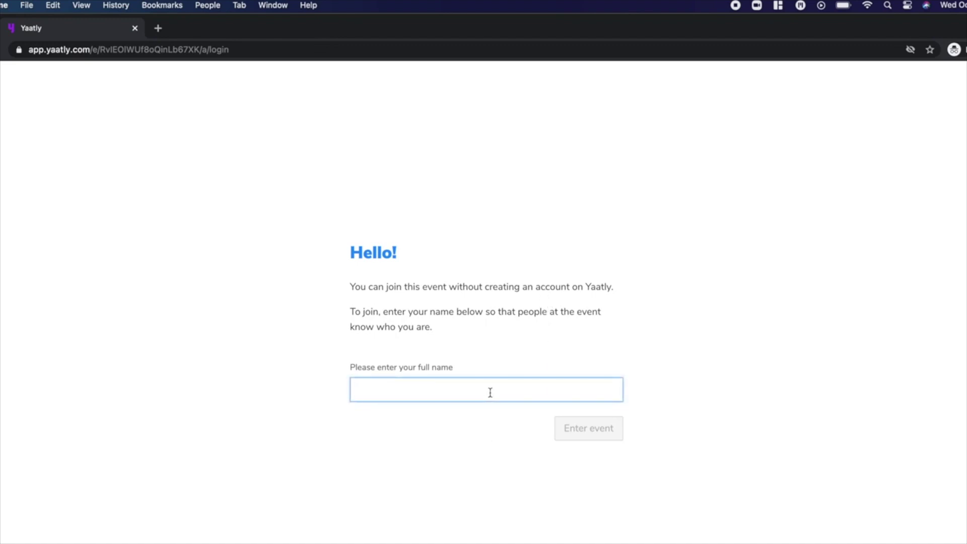
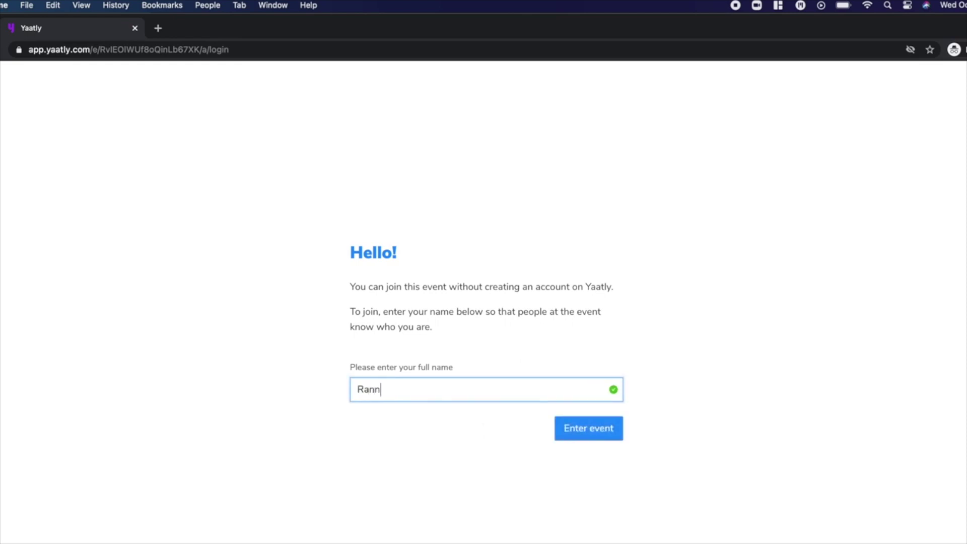
pyautogui.click(586, 429)
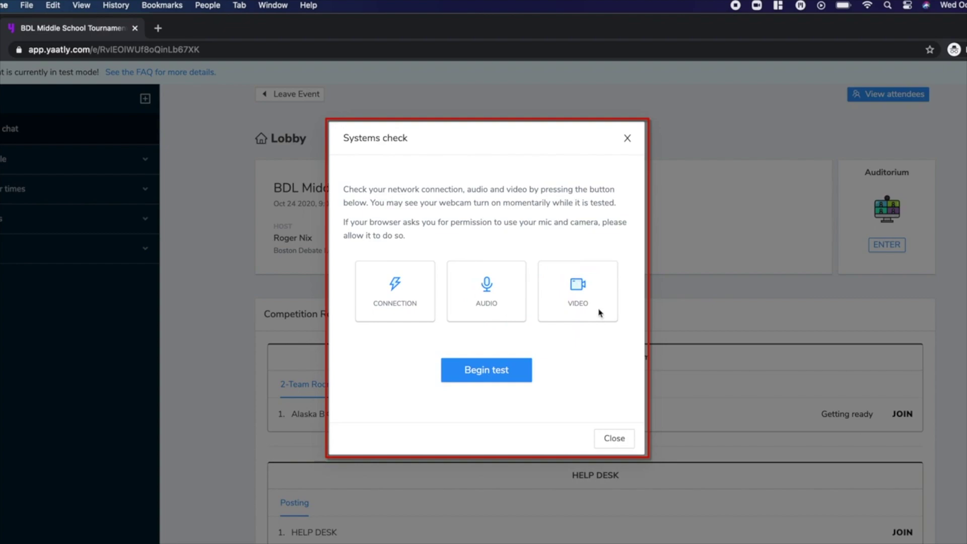
# Run the systems check, allowing microphone and camera access, then close the passed check.
pyautogui.click(489, 374)
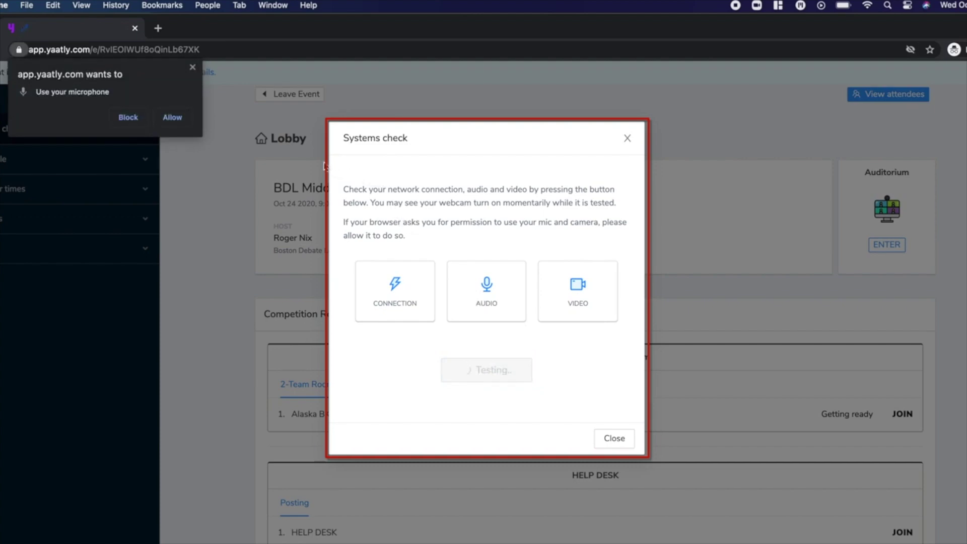
pyautogui.click(176, 118)
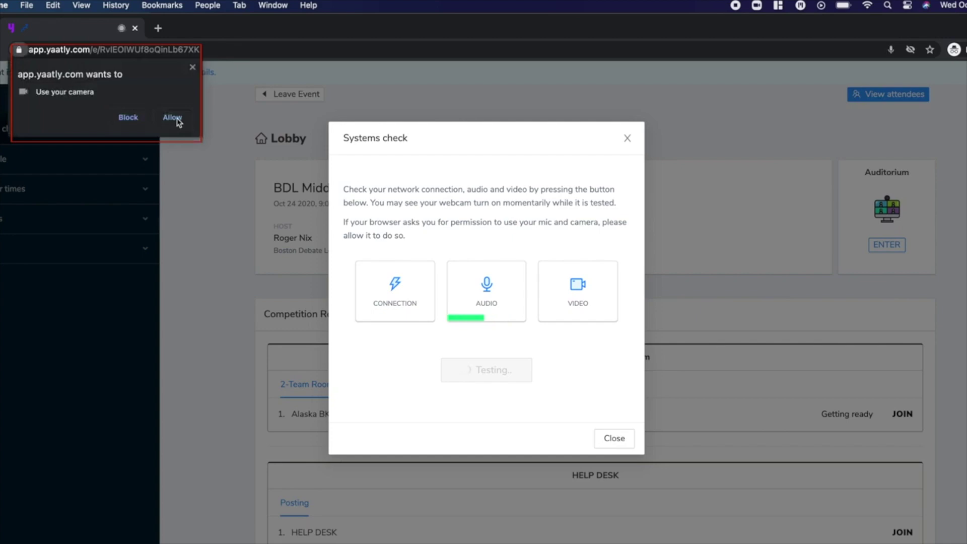
pyautogui.click(177, 119)
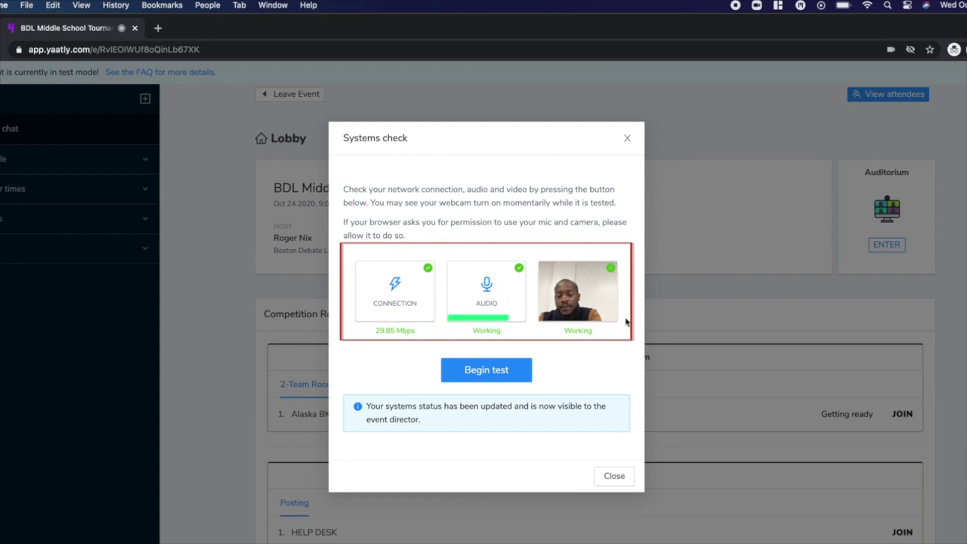
pyautogui.click(615, 477)
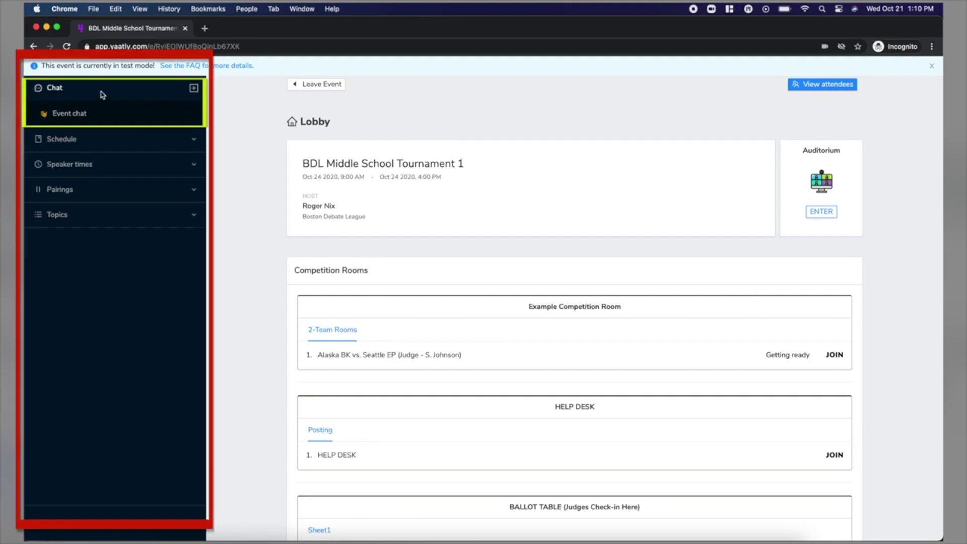
pyautogui.click(105, 115)
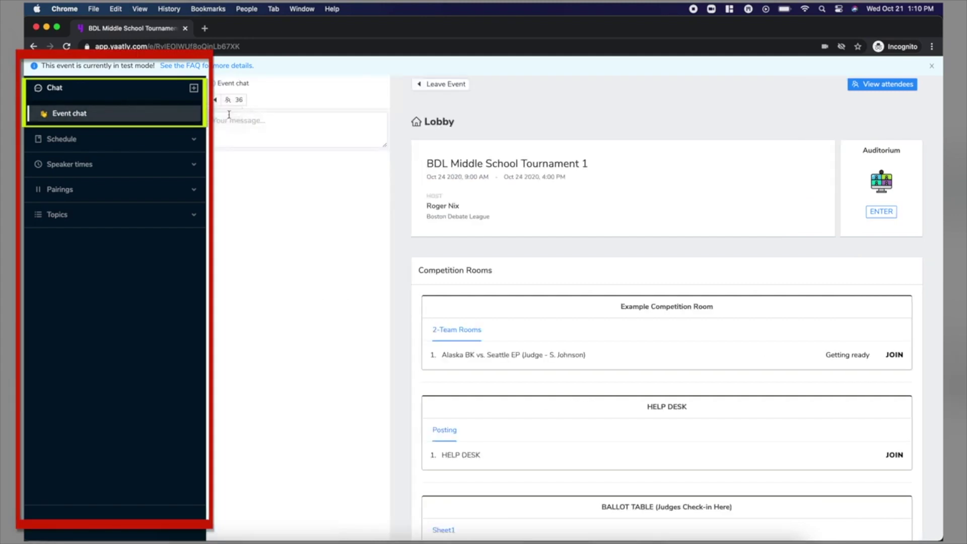
pyautogui.click(245, 130)
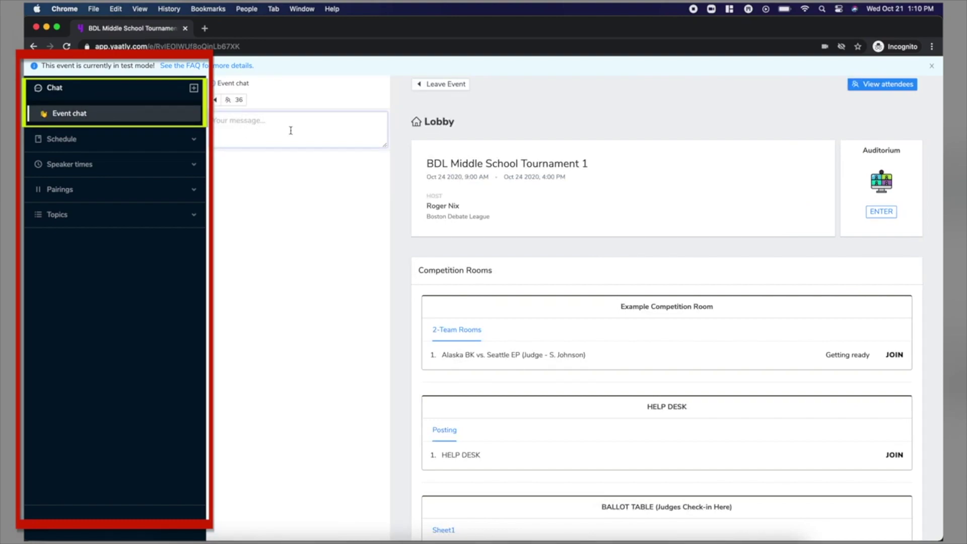
pyautogui.click(215, 100)
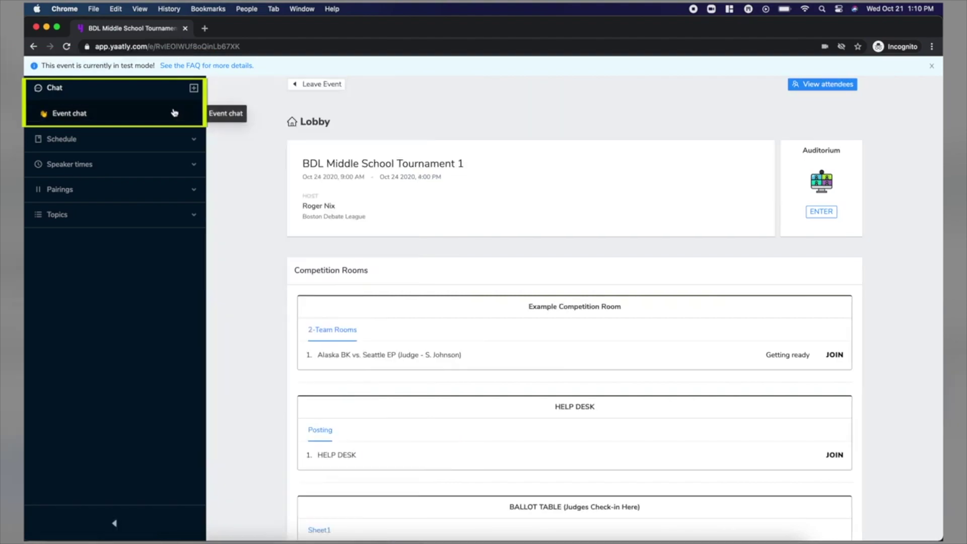
pyautogui.click(193, 89)
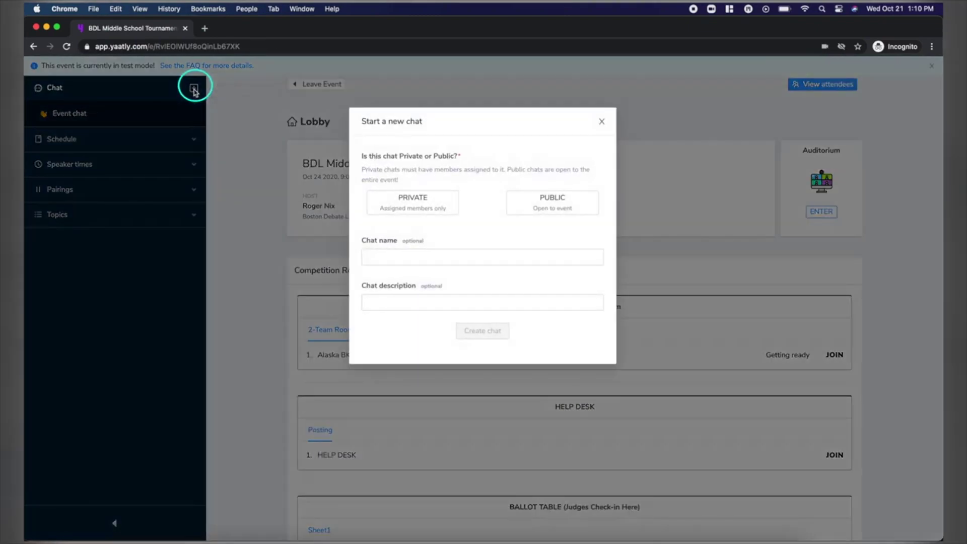
pyautogui.click(413, 207)
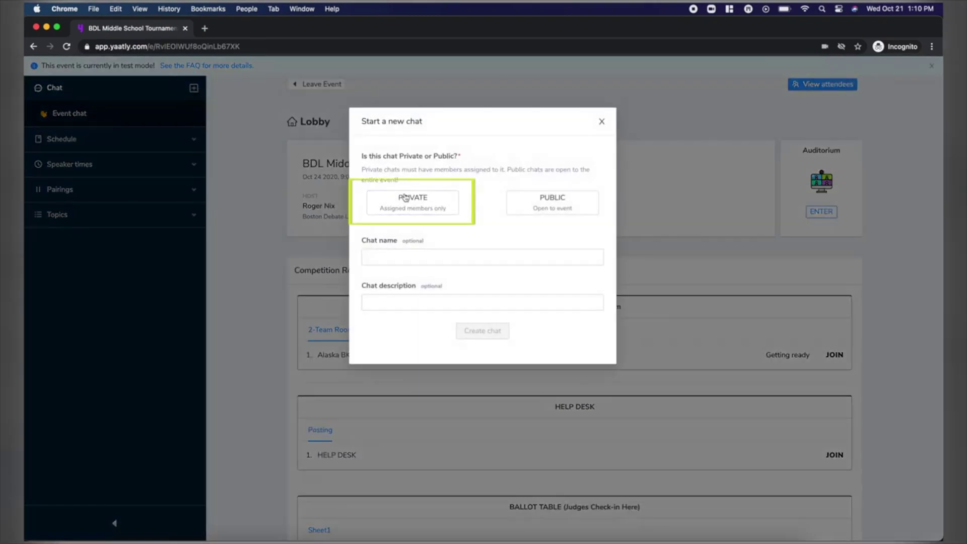
pyautogui.click(423, 256)
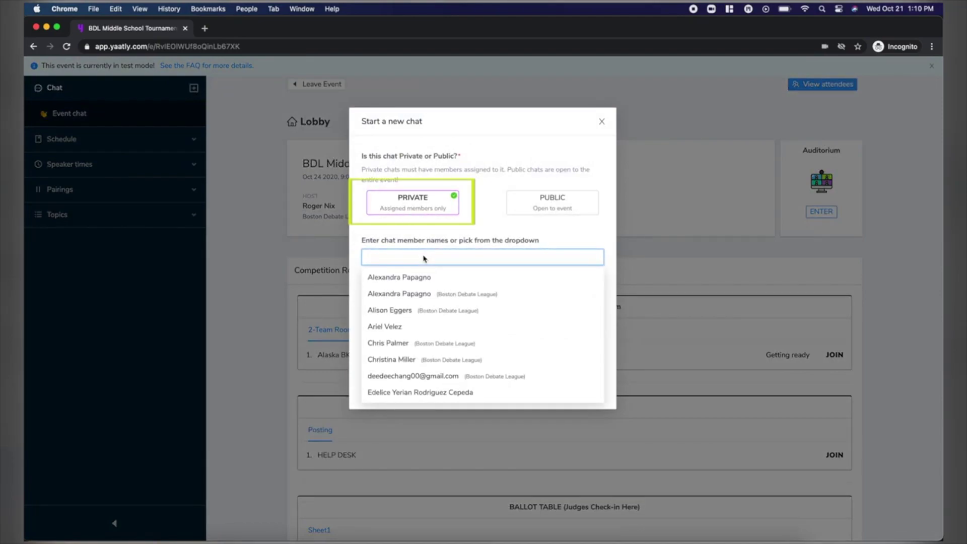
pyautogui.click(426, 273)
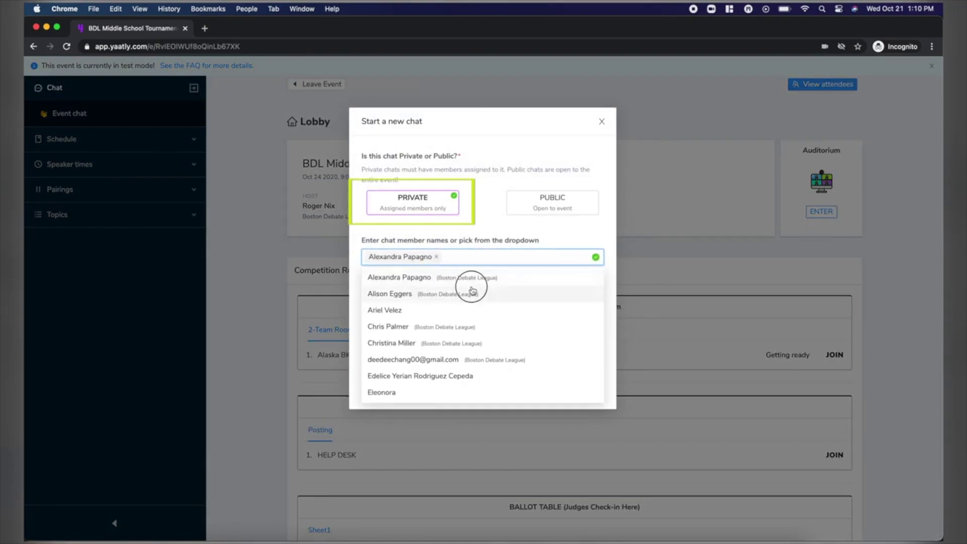
pyautogui.click(411, 292)
pyautogui.click(526, 233)
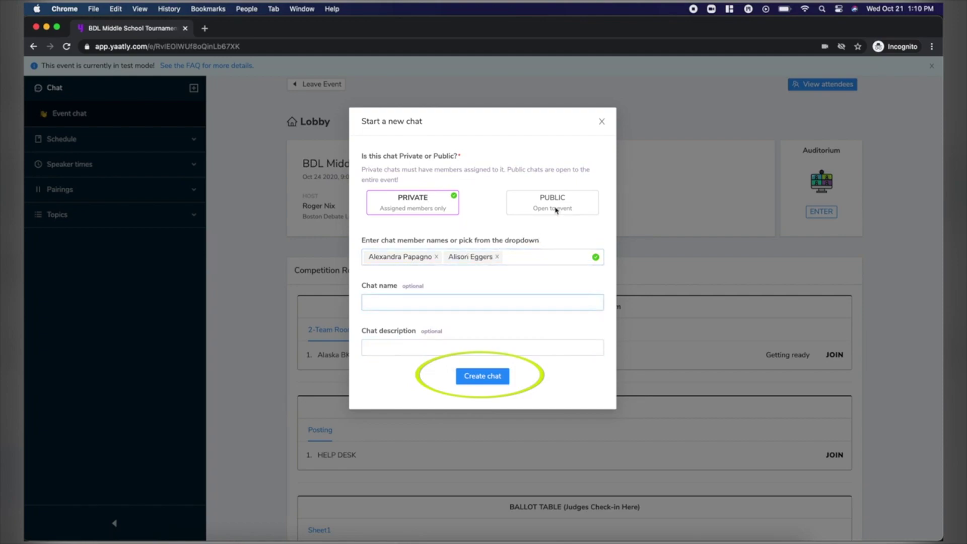
pyautogui.click(602, 121)
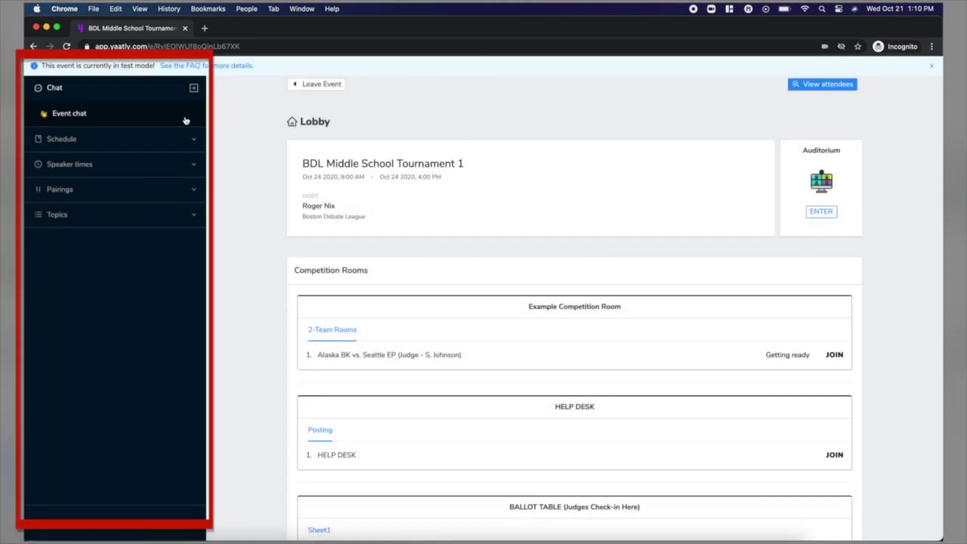
pyautogui.click(195, 142)
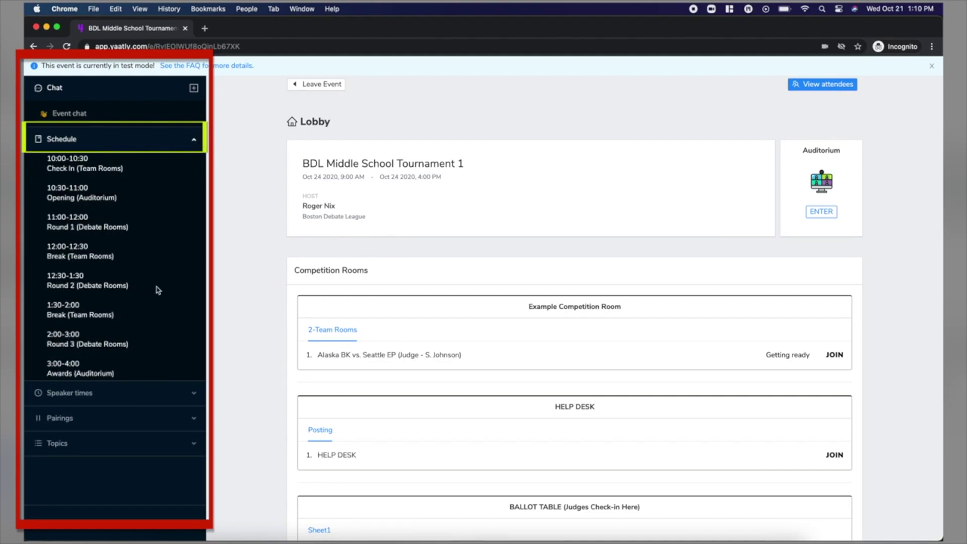
pyautogui.click(194, 139)
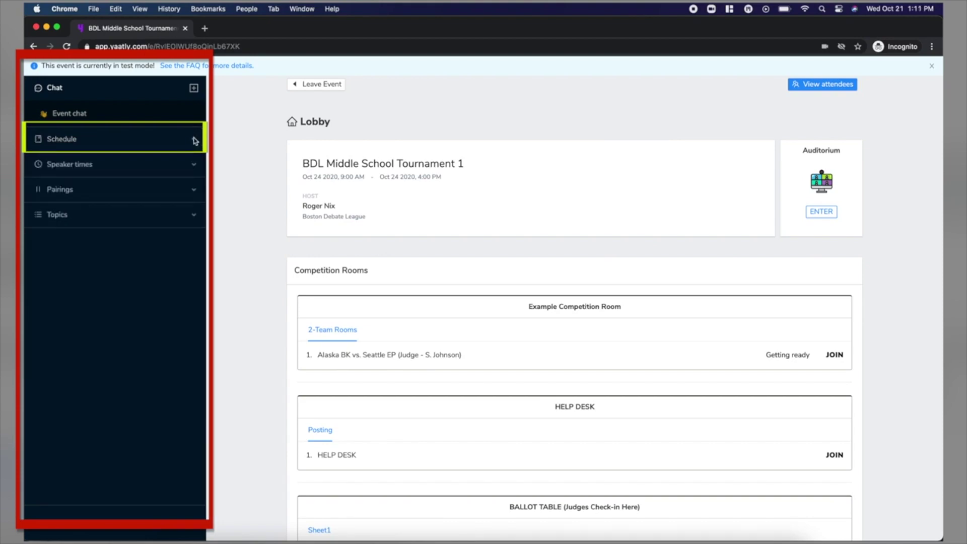
pyautogui.click(196, 167)
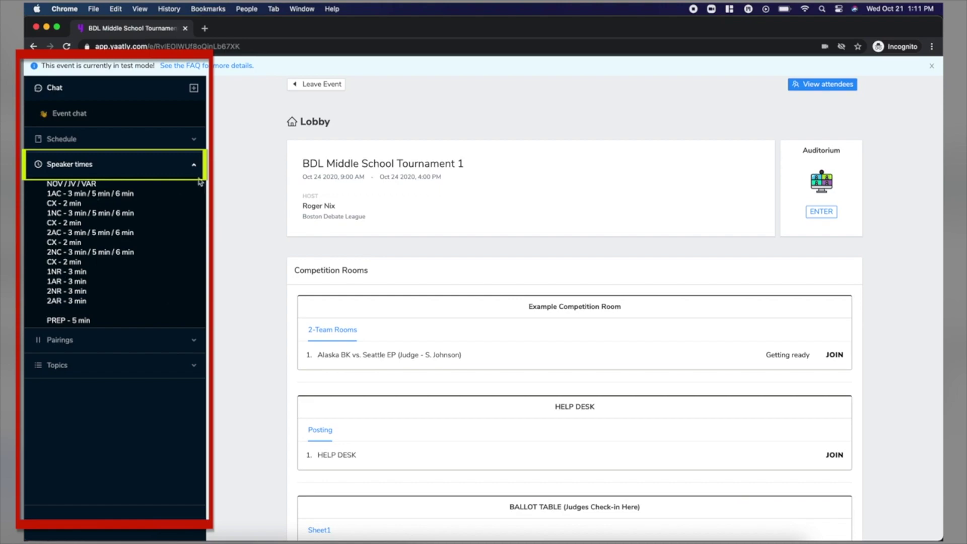
pyautogui.click(194, 169)
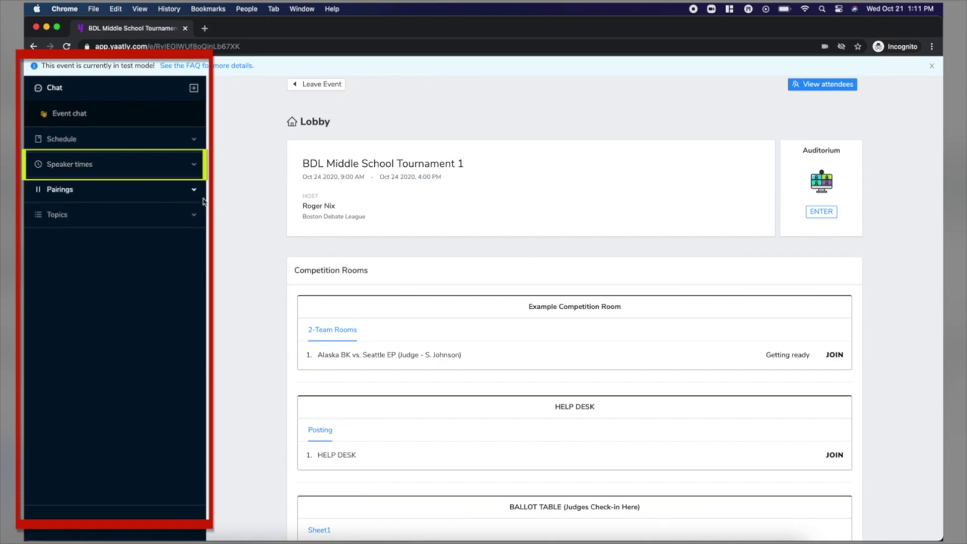
# Expand and collapse the debate topics, then scroll down to the Team Rooms list.
pyautogui.click(195, 216)
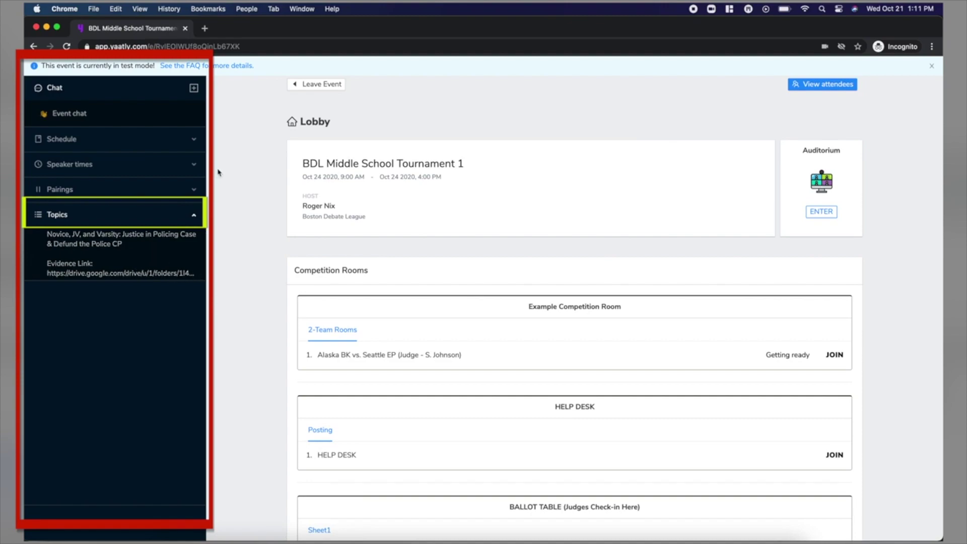
pyautogui.click(193, 215)
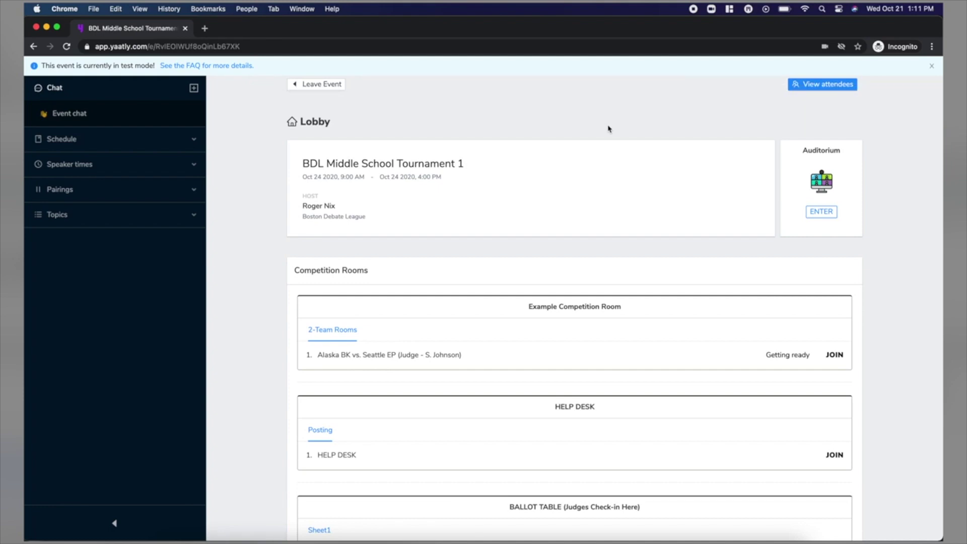
pyautogui.scroll(-10, 608, 129)
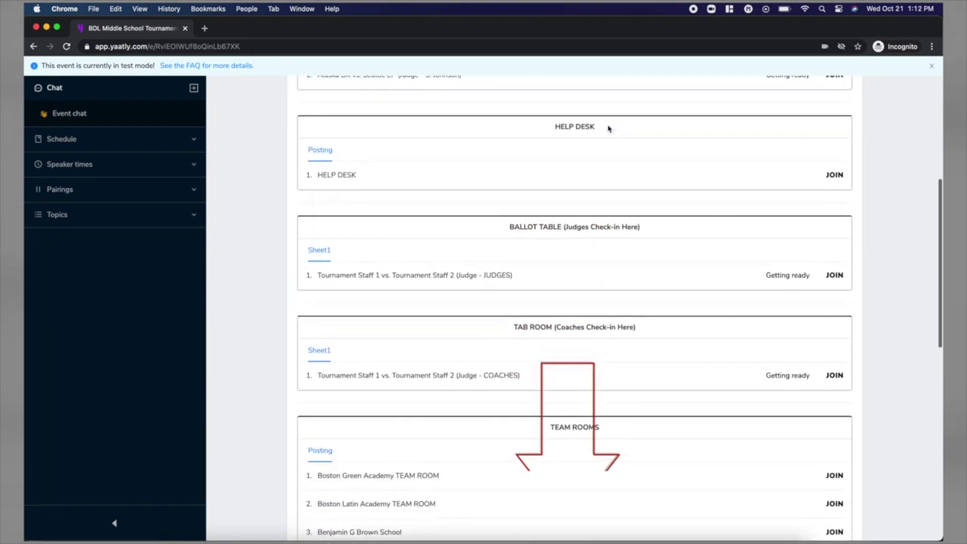
pyautogui.scroll(-8, 608, 129)
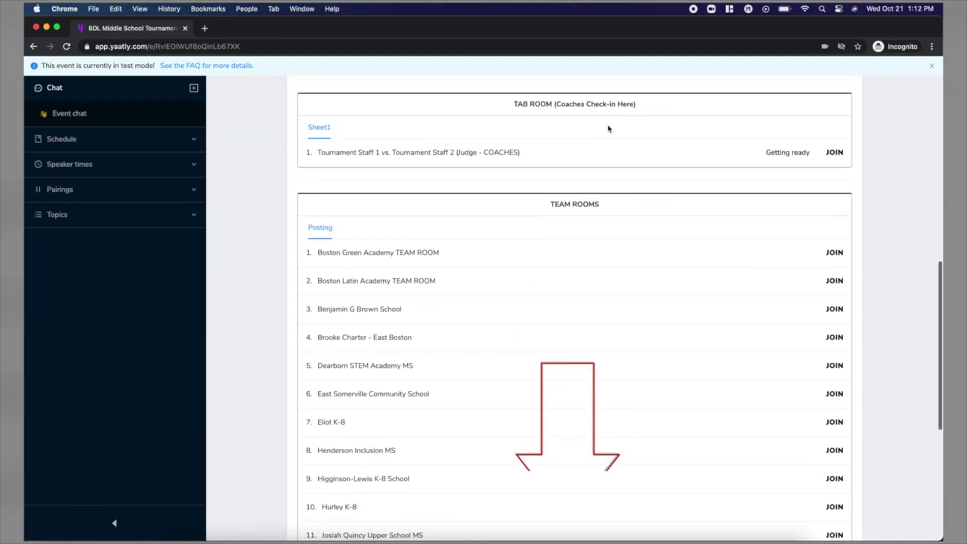
pyautogui.scroll(-4, 609, 129)
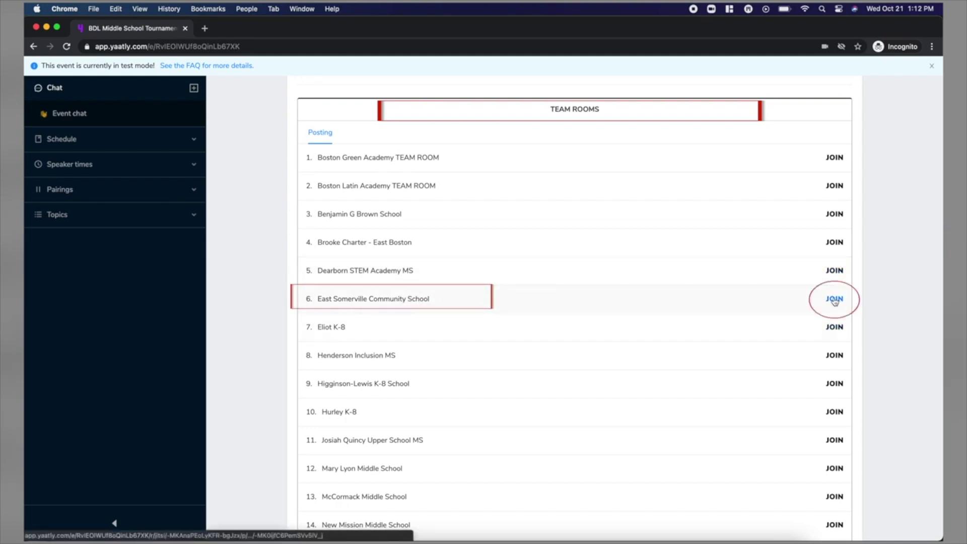
# Join the Higginson-Lewis K-8 School team room's video call.
pyautogui.click(834, 300)
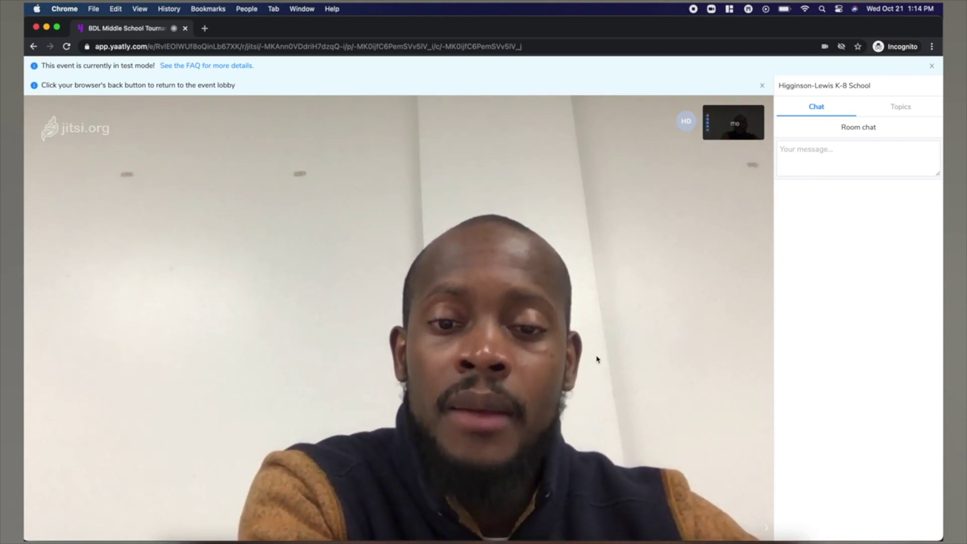
pyautogui.moveTo(444, 358)
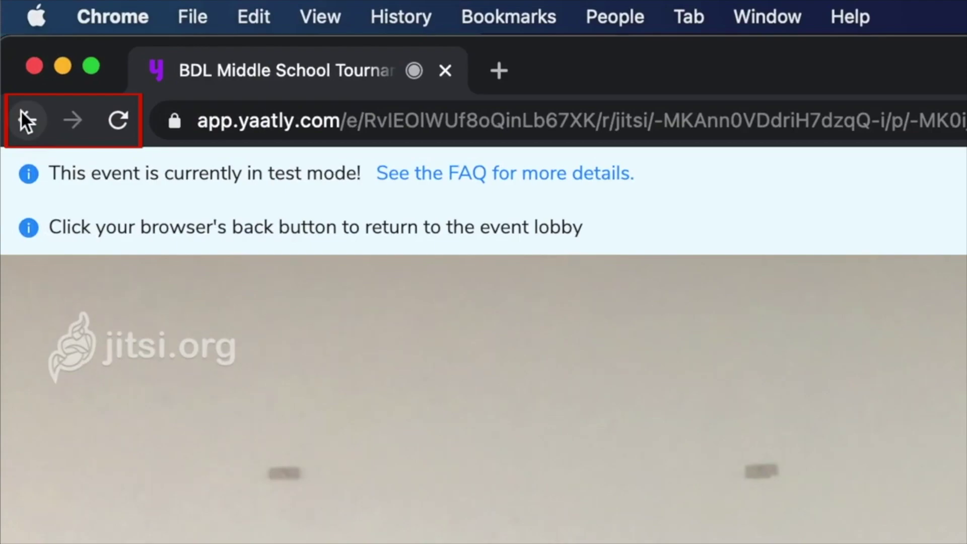
# Leave the team room with the browser Back button and scroll up the lobby.
pyautogui.click(22, 116)
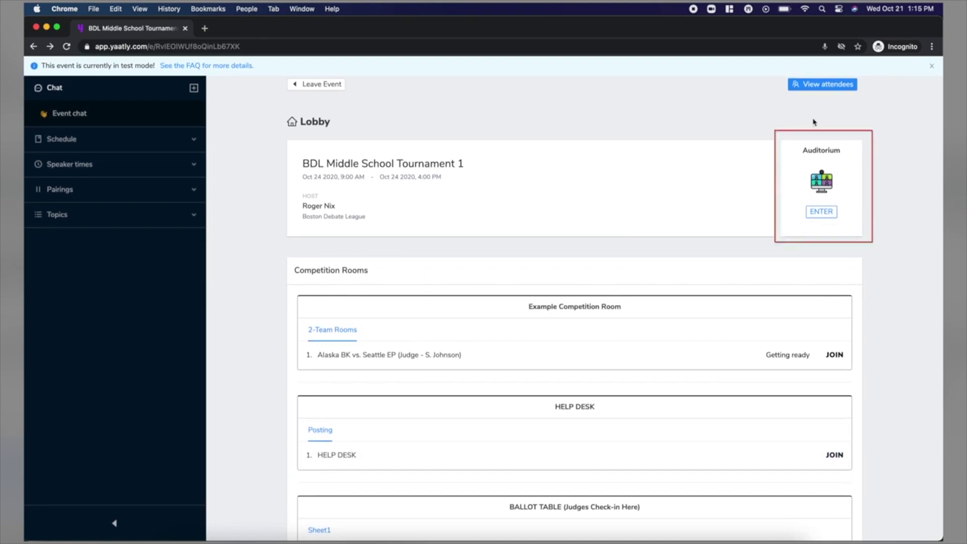
pyautogui.scroll(1, 751, 170)
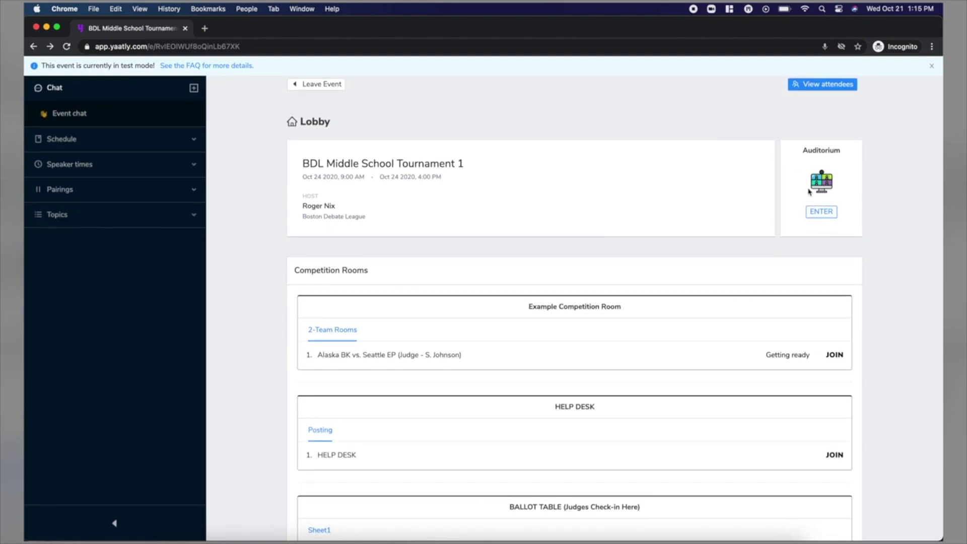
# Open the Auditorium's Zoom meeting in a new tab, then return to the Yaatly lobby tab.
pyautogui.click(820, 214)
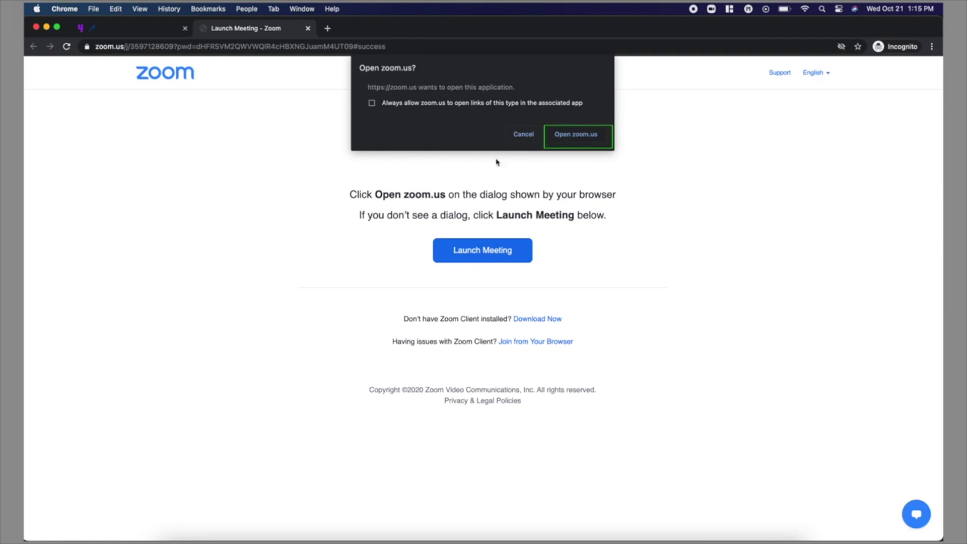
pyautogui.click(132, 31)
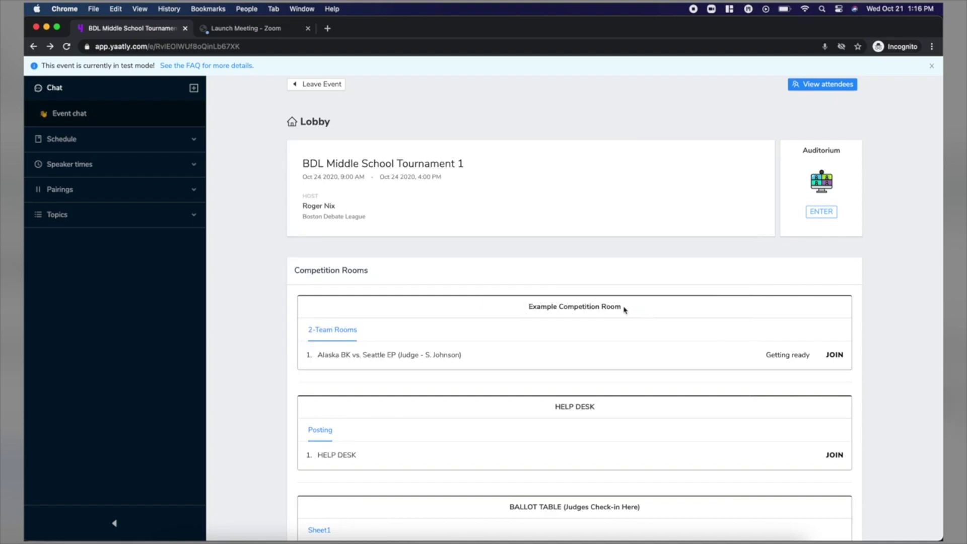
pyautogui.scroll(-2, 498, 325)
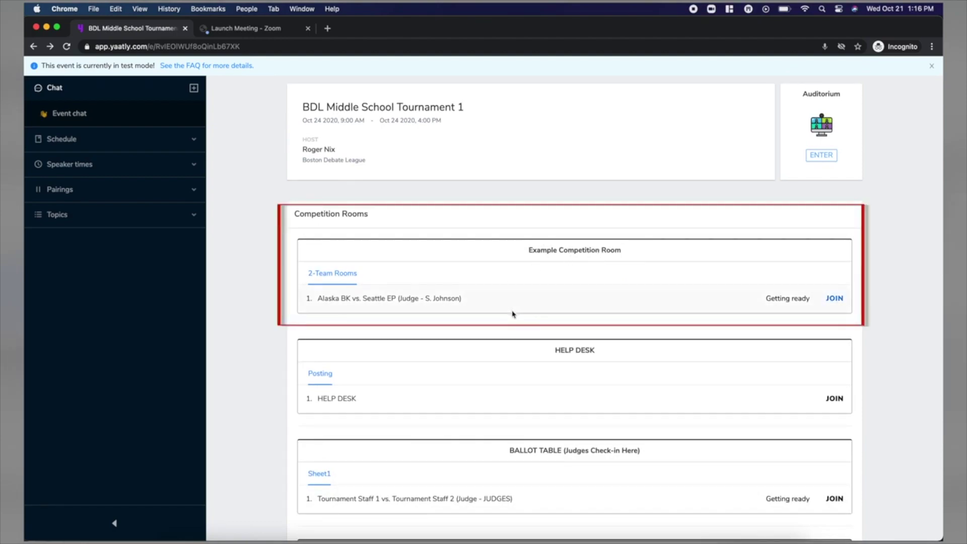
pyautogui.scroll(-1, 513, 323)
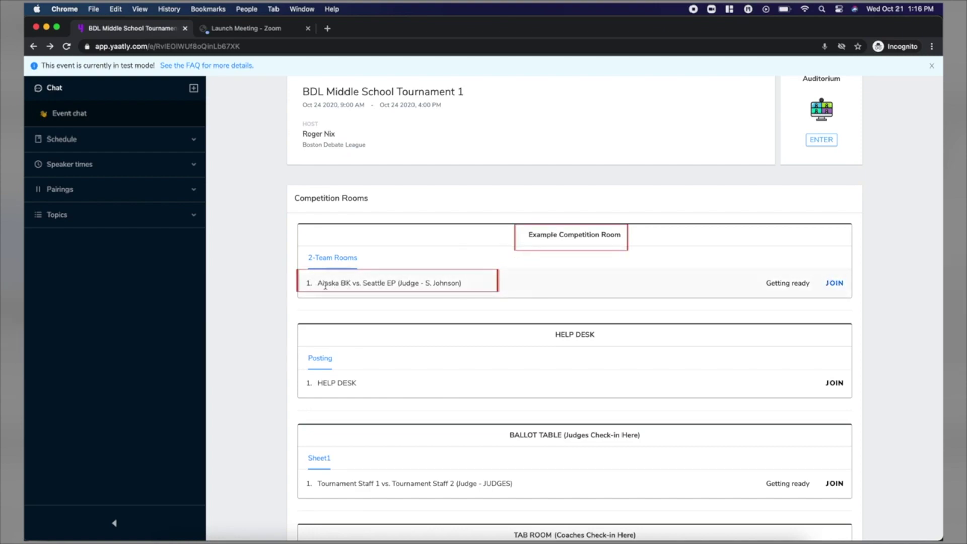
pyautogui.scroll(2, 349, 279)
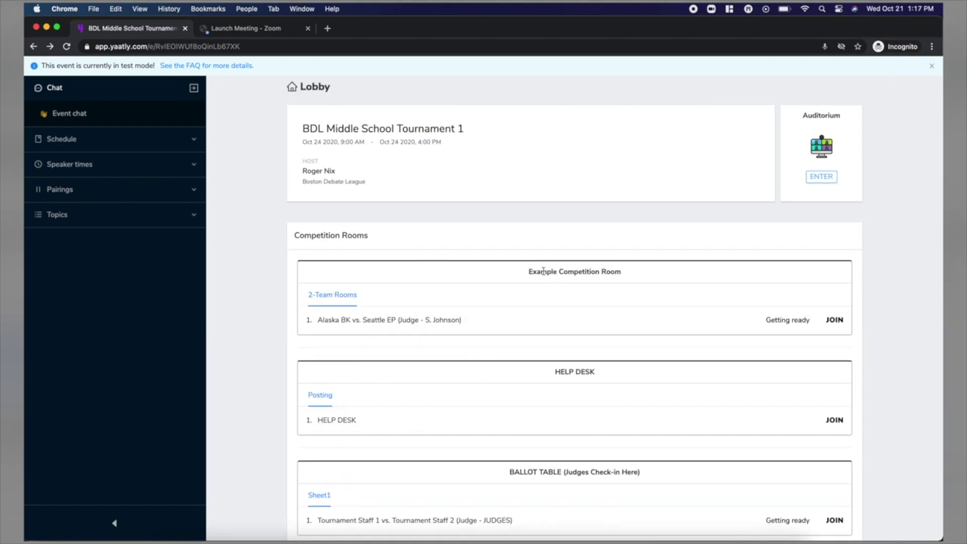
# Join the Alaska BK vs. Seattle EP match in the Alaska BK team role.
pyautogui.click(837, 325)
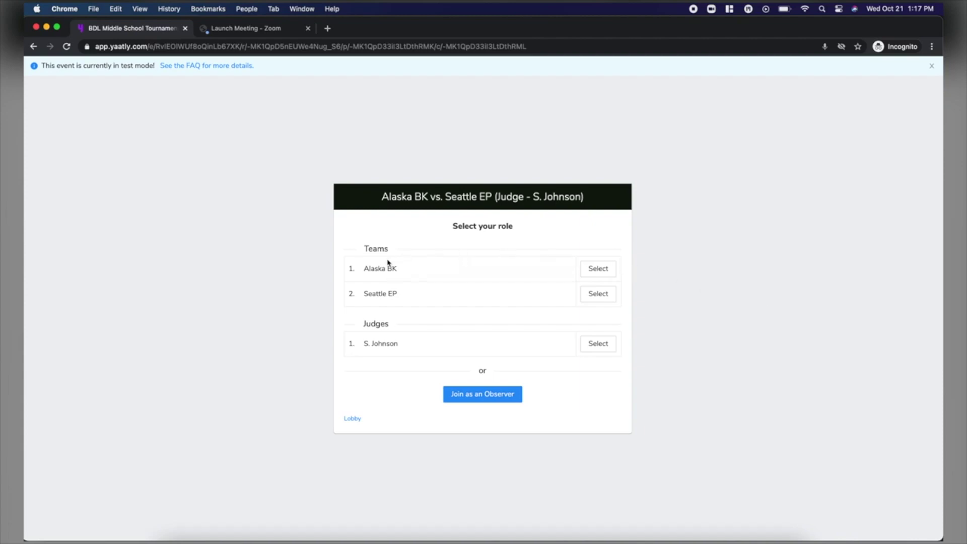
pyautogui.click(365, 270)
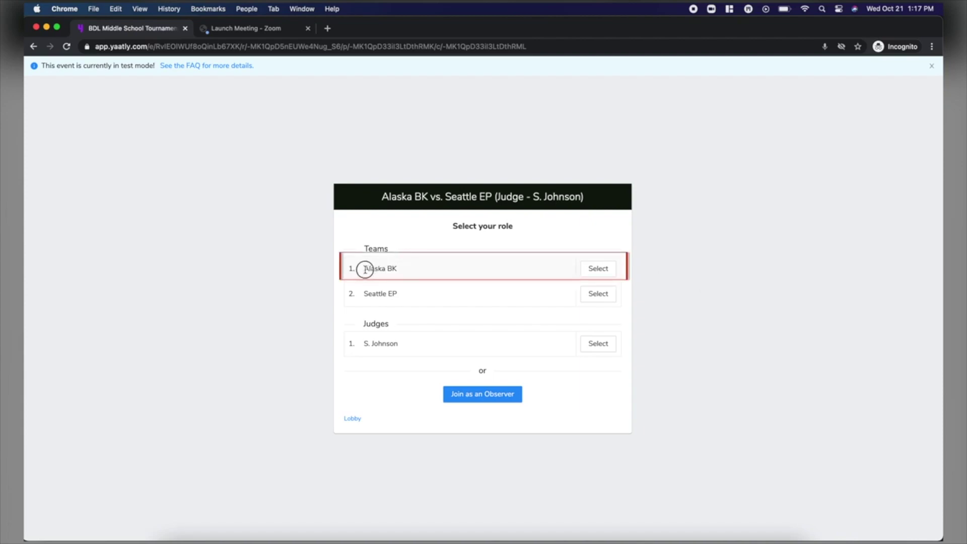
pyautogui.moveTo(365, 269); pyautogui.dragTo(402, 268)
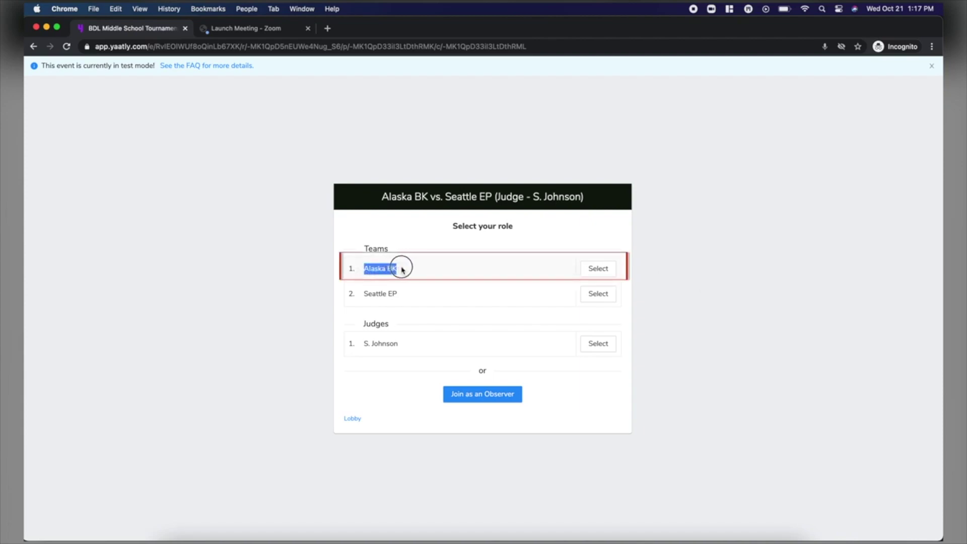
pyautogui.click(598, 272)
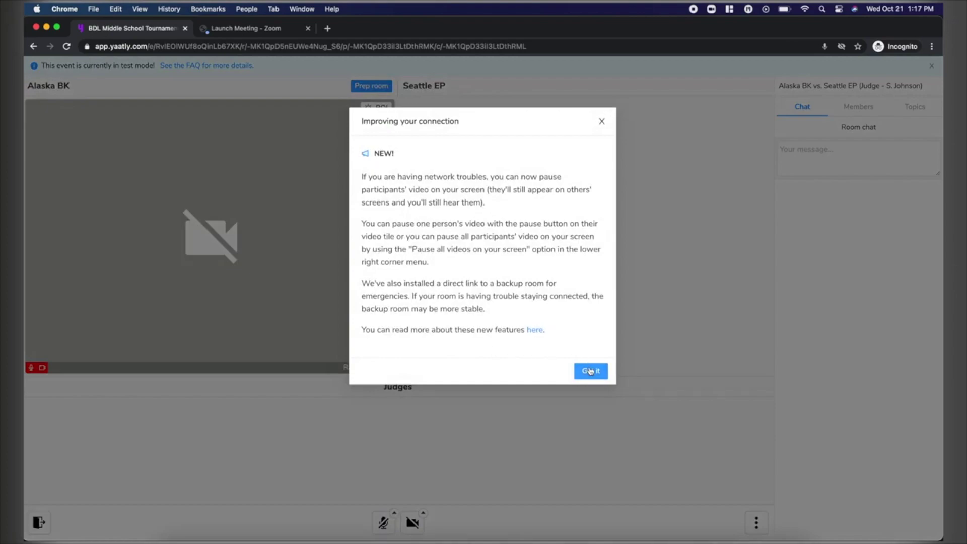
# Dismiss the connection tips, then test the microphone and camera, leaving both off.
pyautogui.click(585, 371)
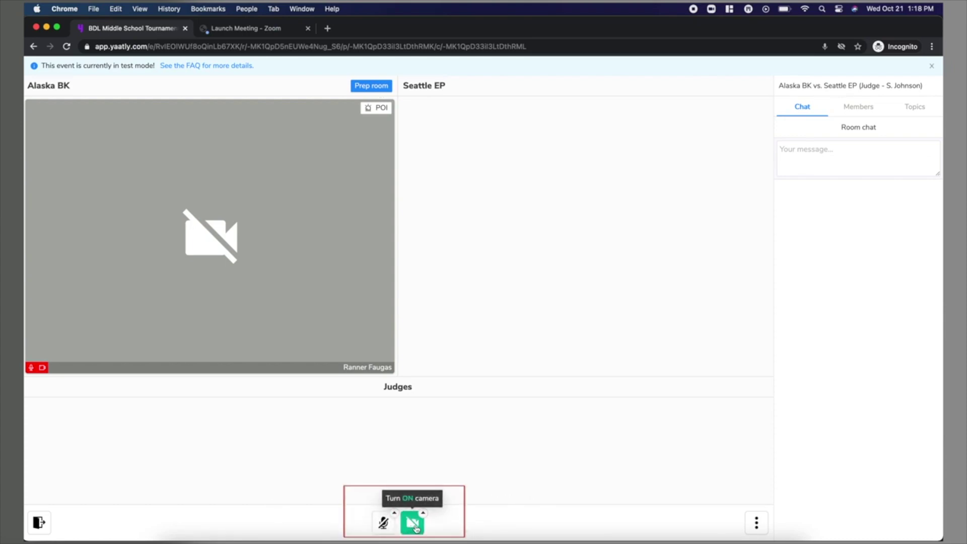
pyautogui.click(384, 526)
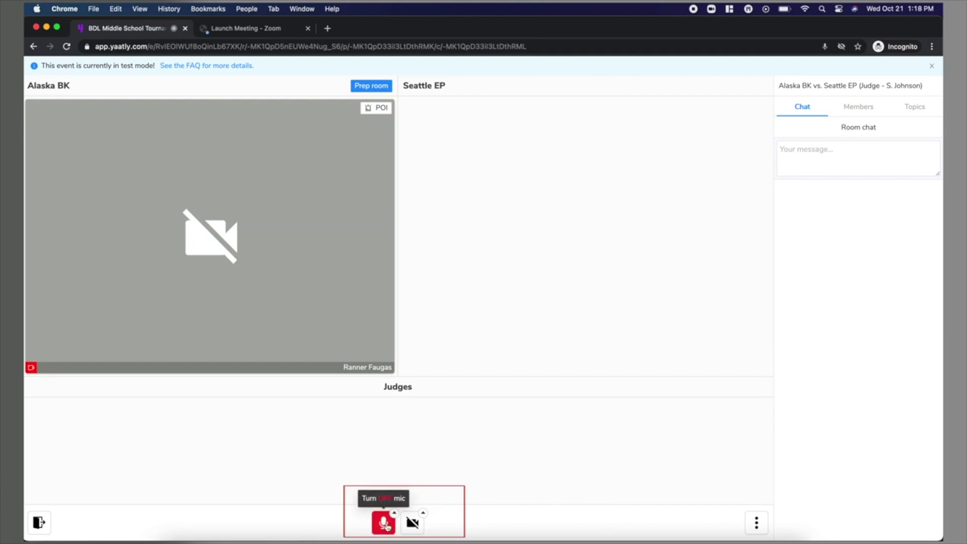
pyautogui.click(385, 526)
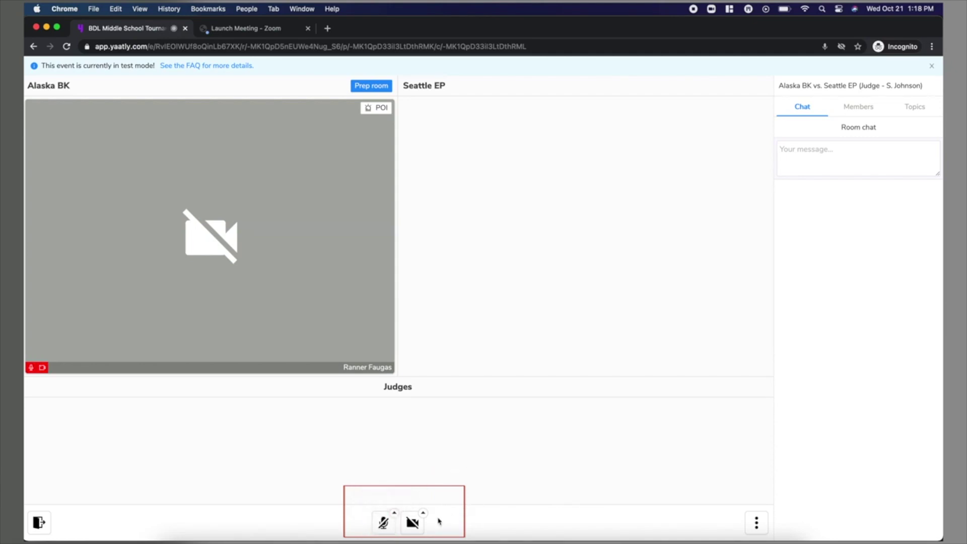
pyautogui.click(412, 525)
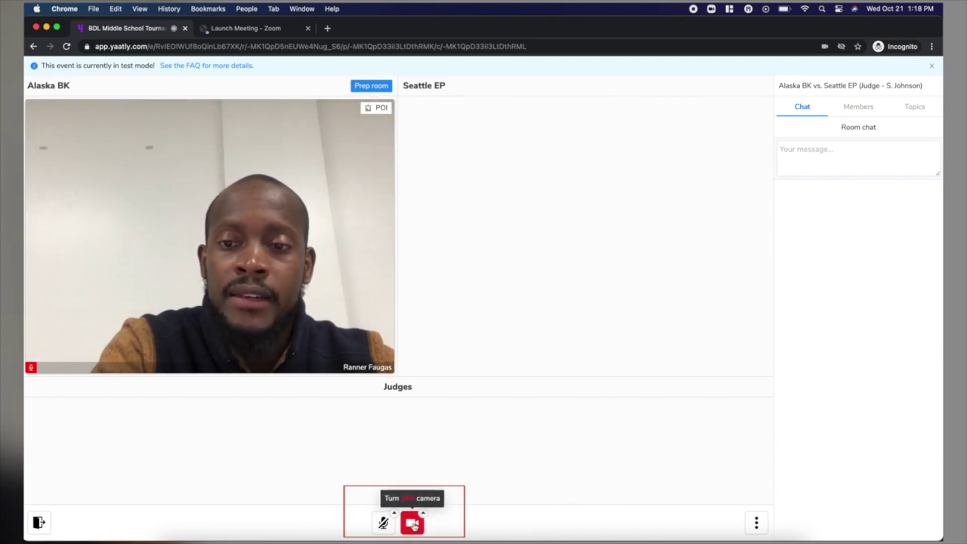
pyautogui.click(413, 524)
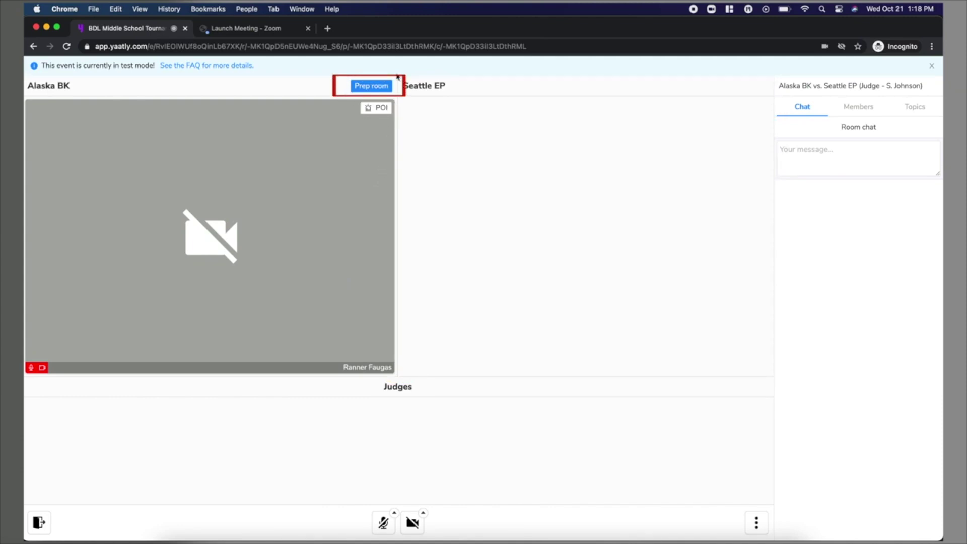
# Visit the Alaska BK prep room, then go back to the role-selection page.
pyautogui.click(373, 85)
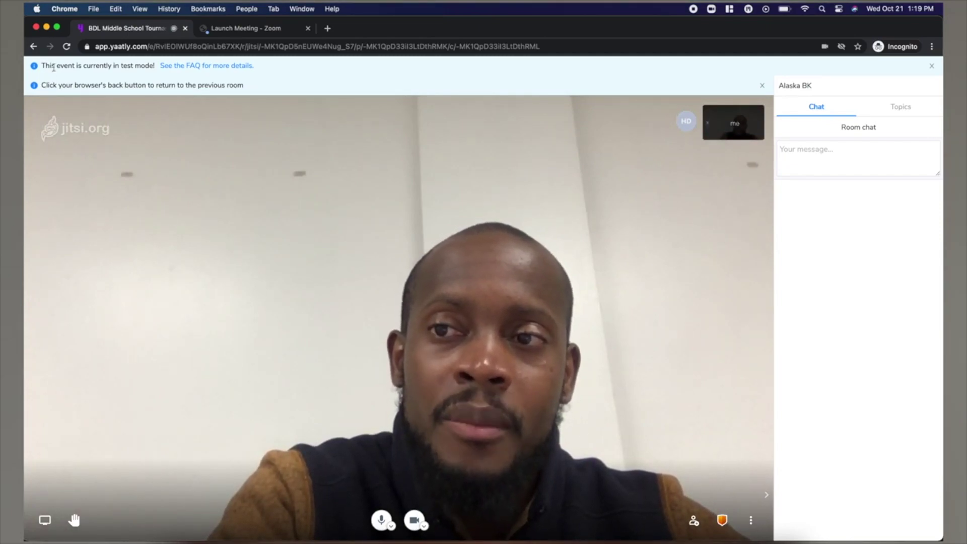
pyautogui.click(33, 46)
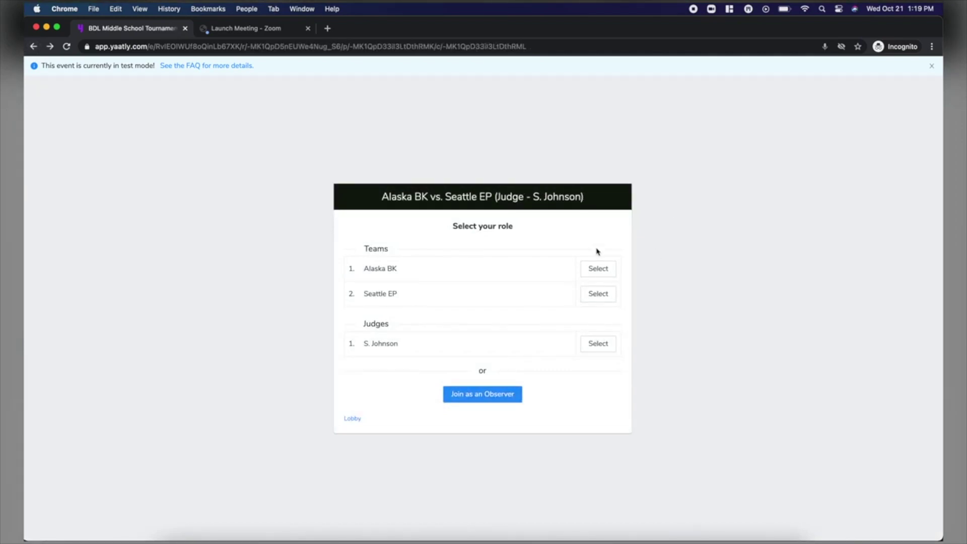
# Select the Alaska BK role again to re-enter the match room.
pyautogui.click(598, 271)
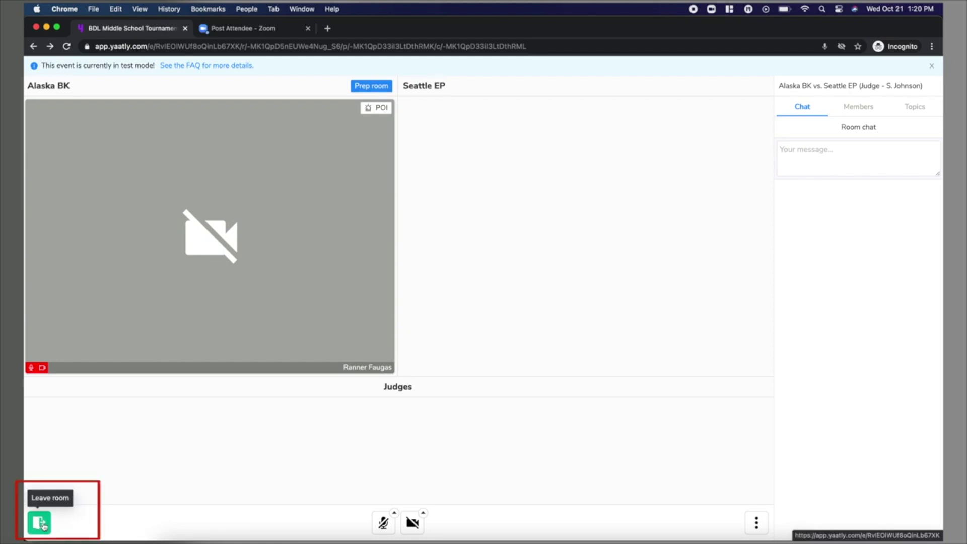
# Leave the competition room and go back to the BDL Middle School Tournament 1 lobby.
pyautogui.click(42, 523)
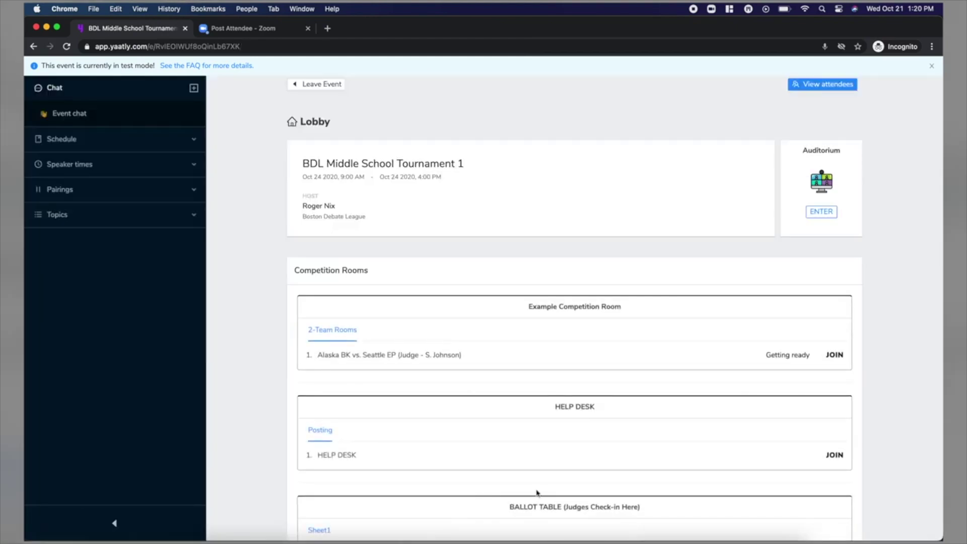